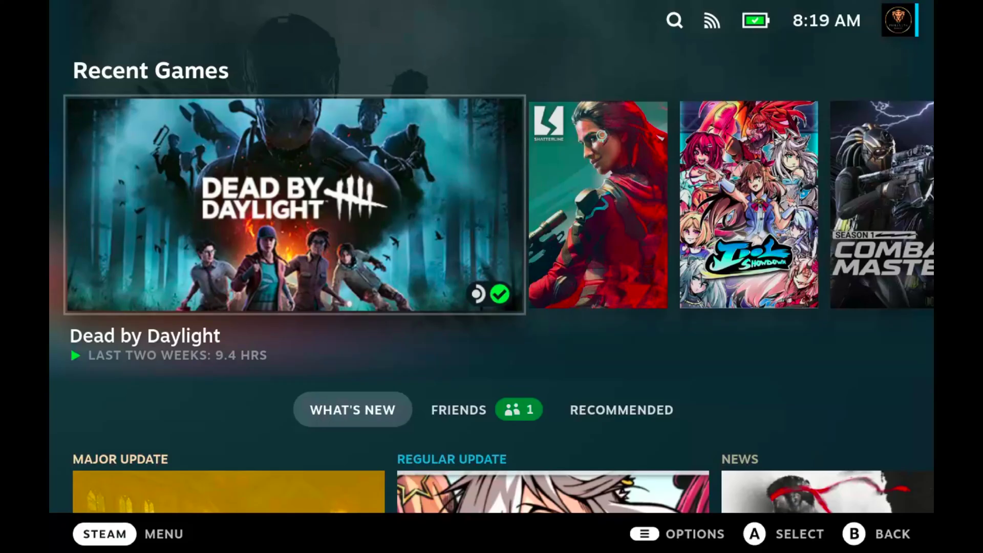
- Go back from the recorder plugin to the Decky plugin list and open the plugin store
key(ctrl+2)
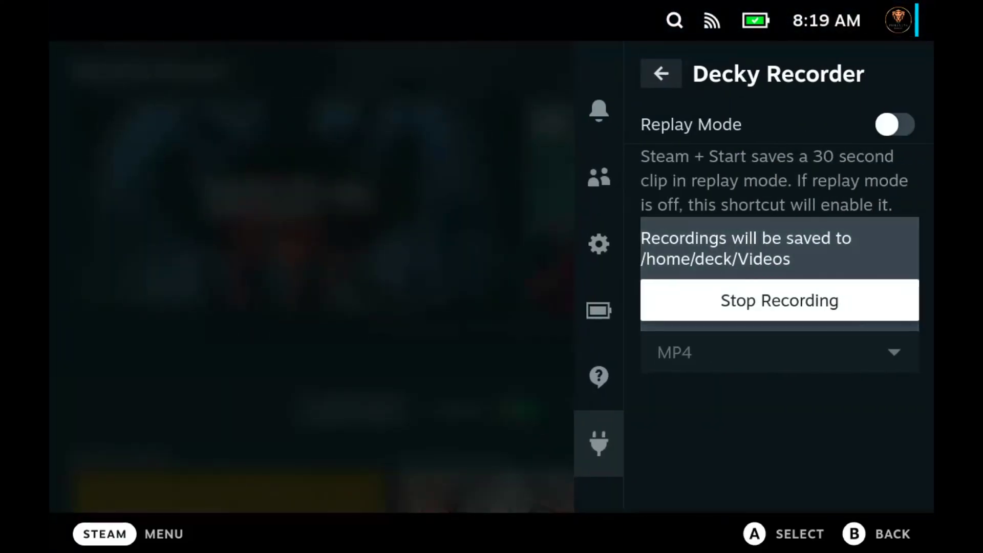
key(Up)
key(Escape)
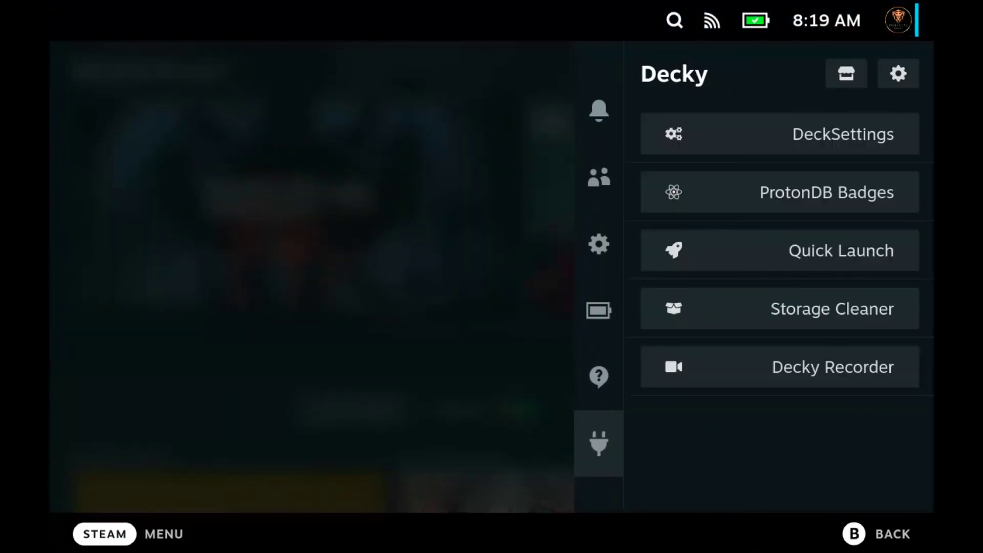
click(846, 73)
key(Return)
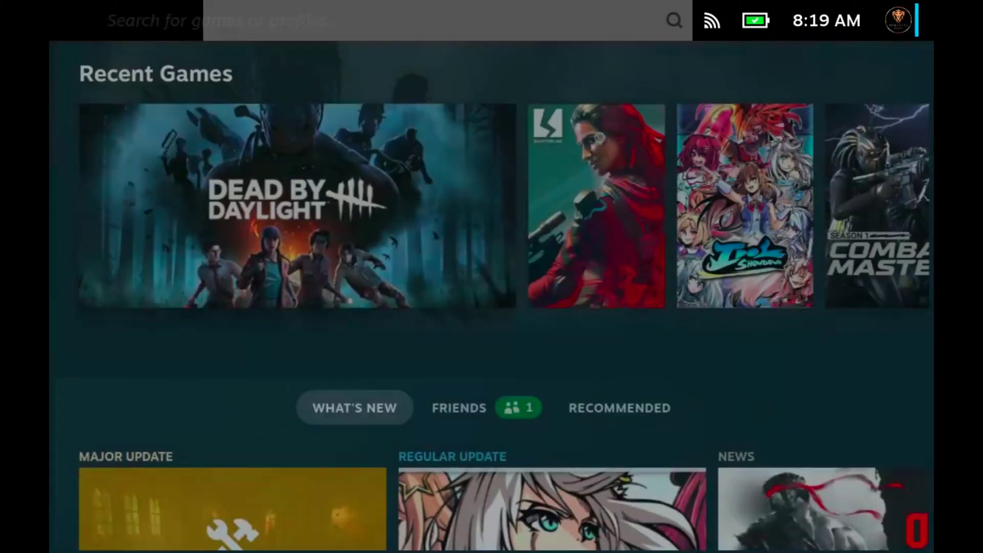
- Sort the store plugins Z to A, find the Storage Cleaner listing, and leave without installing
key(Down)
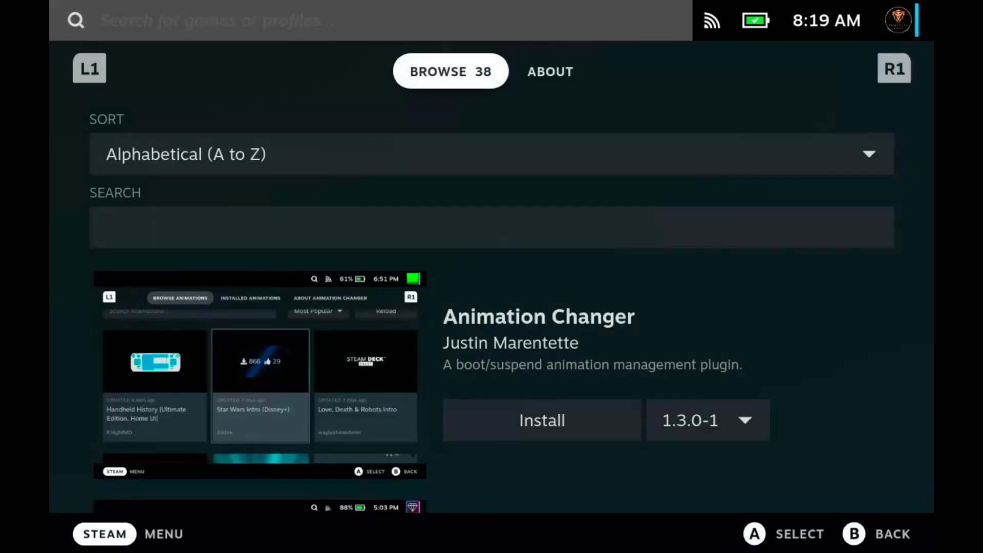
key(Down)
key(Return)
key(Down)
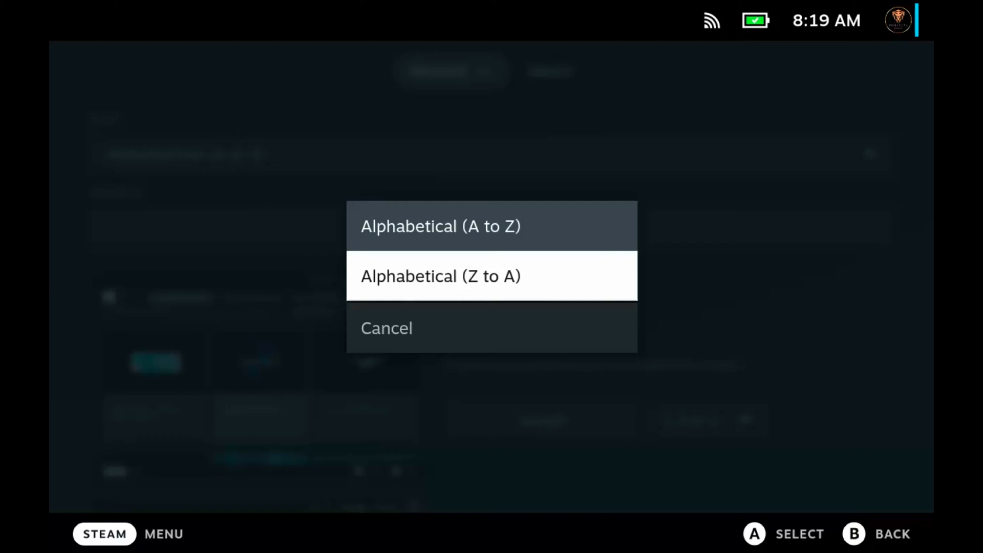
key(Return)
key(Down)
key(Down)
key(Down)
key(Down)
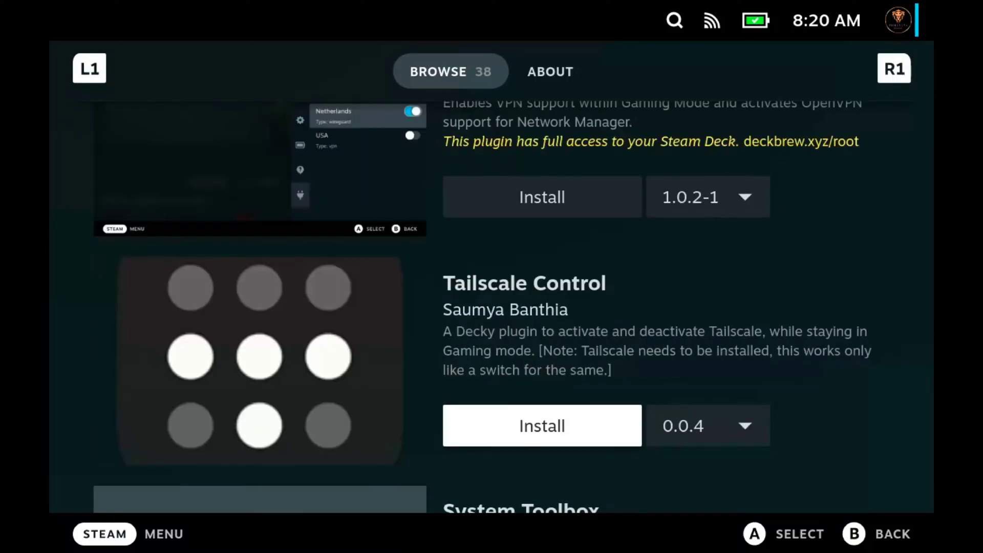
key(Down)
key(Down)
key(Down)
key(Up)
key(Up)
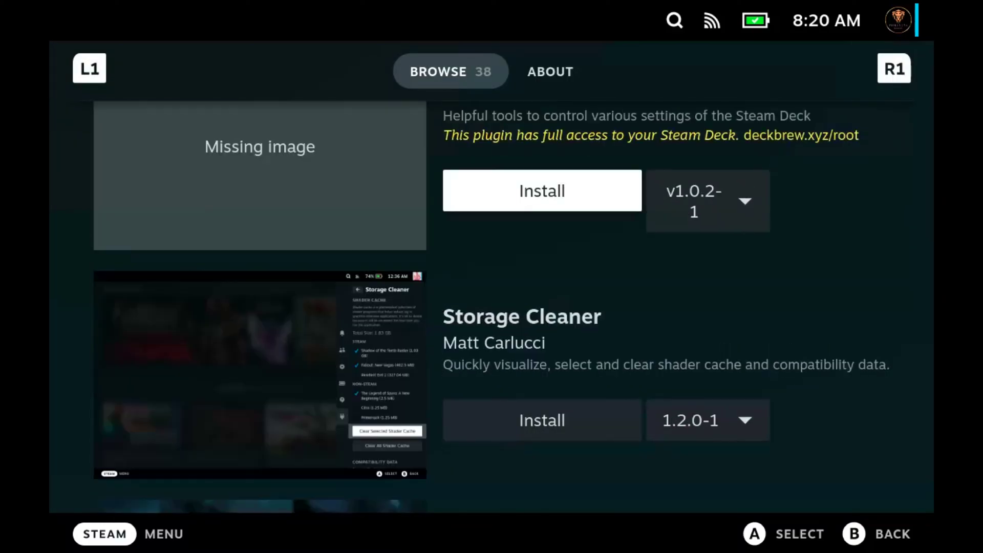
key(Down)
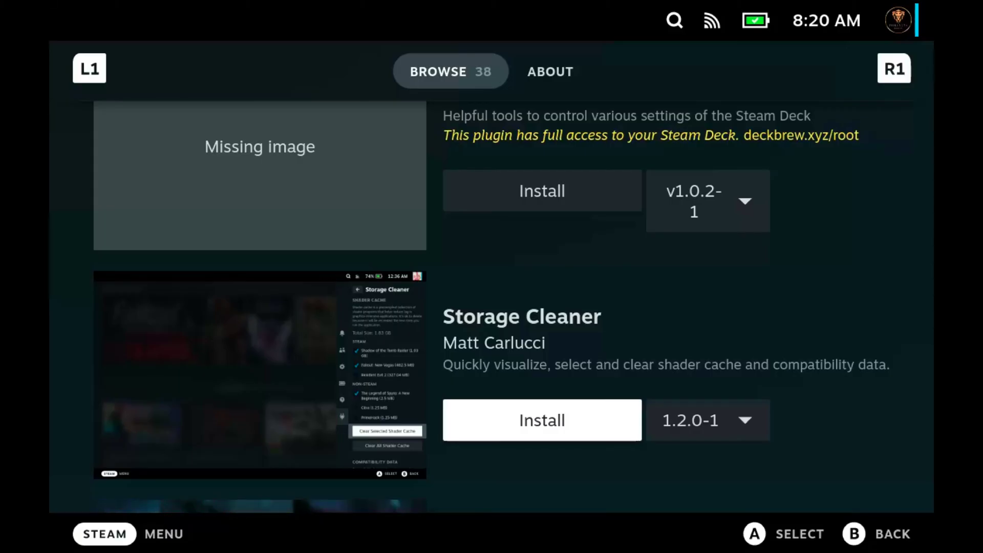
key(Escape)
key(Escape)
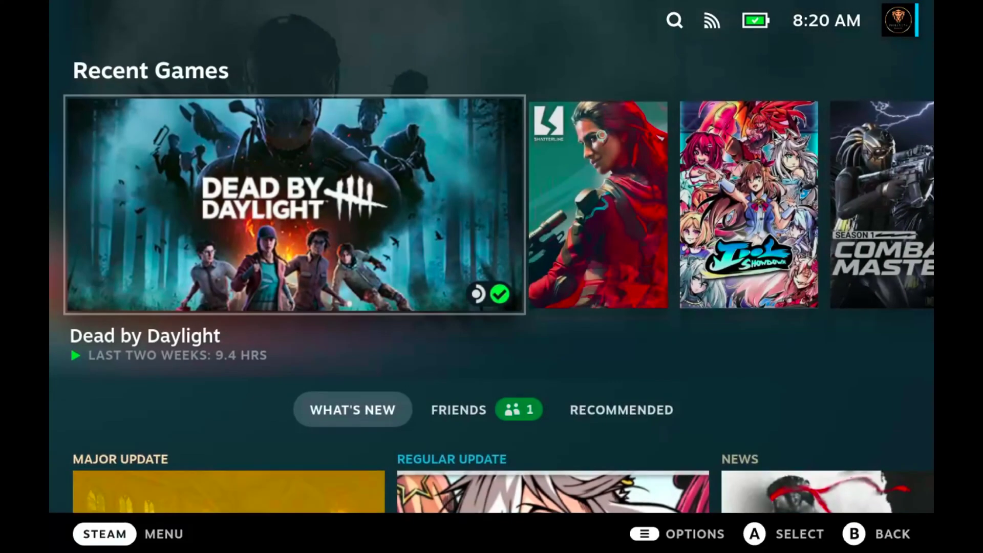
- Open the Storage Cleaner plugin from the Decky quick access panel
key(ctrl+2)
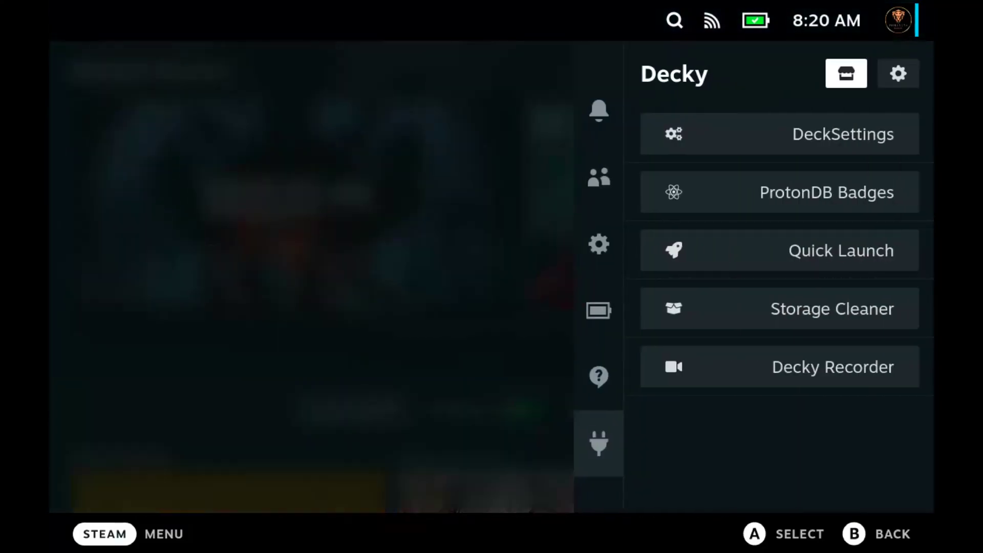
key(Down)
key(Down)
key(Down)
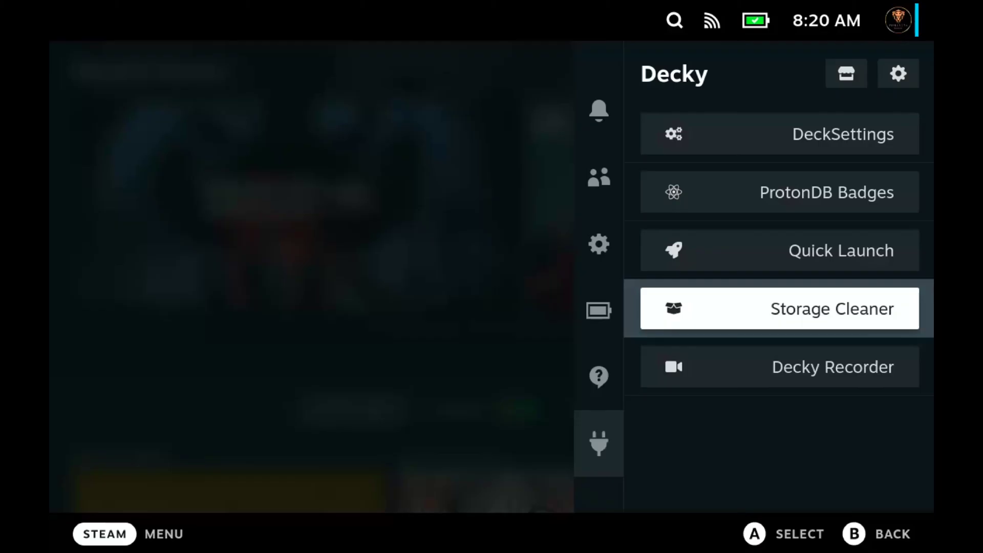
key(Return)
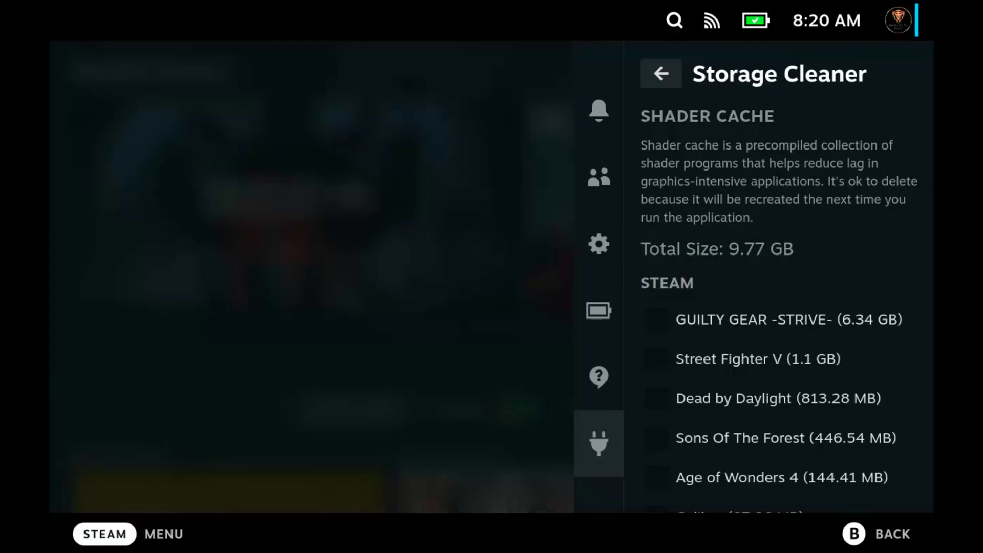
- Check the shader cache sizes from GUILTY GEAR -STRIVE- down through the non-Steam entries (9.77 GB total)
key(Right)
key(Down)
key(Down)
key(Down)
key(Down)
key(Down)
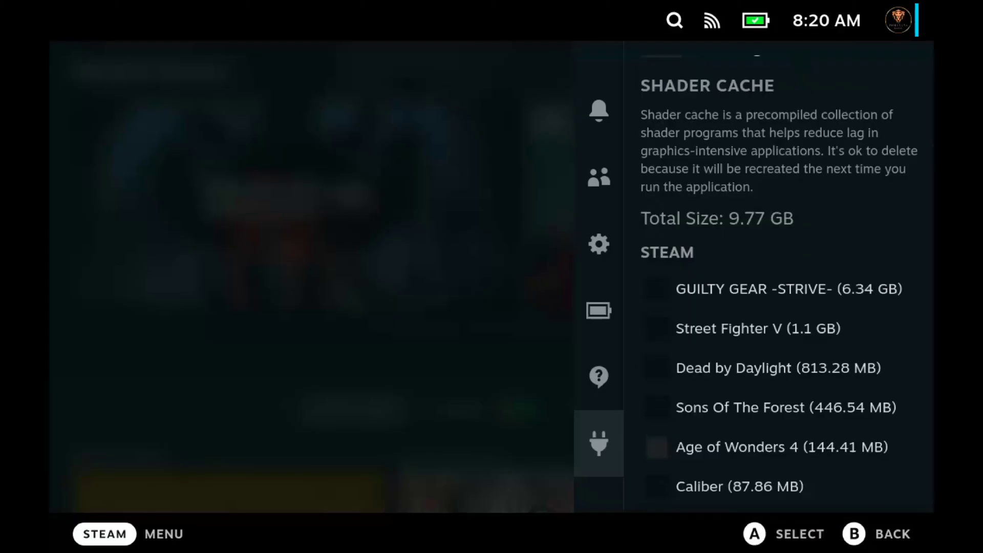
key(Down)
key(Down)
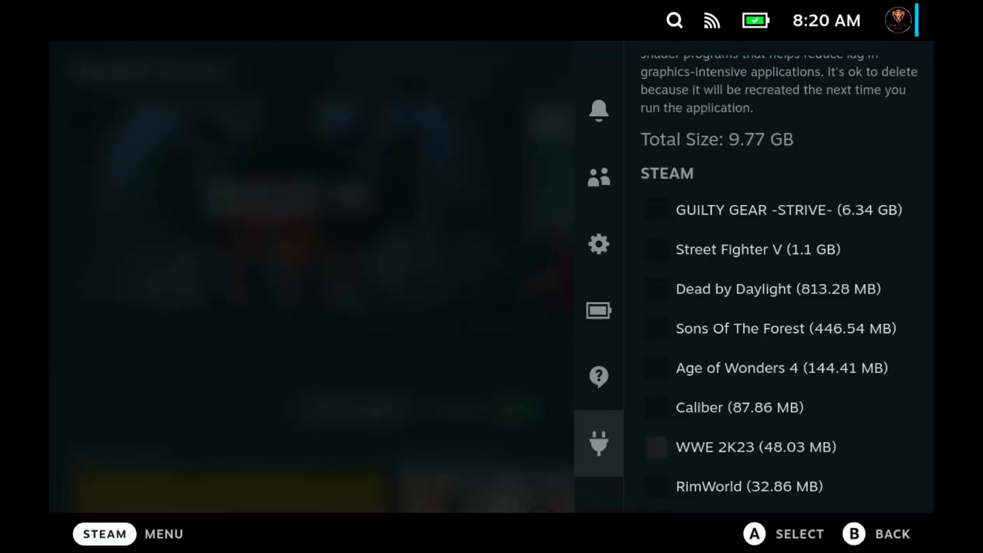
key(Down)
key(Down)
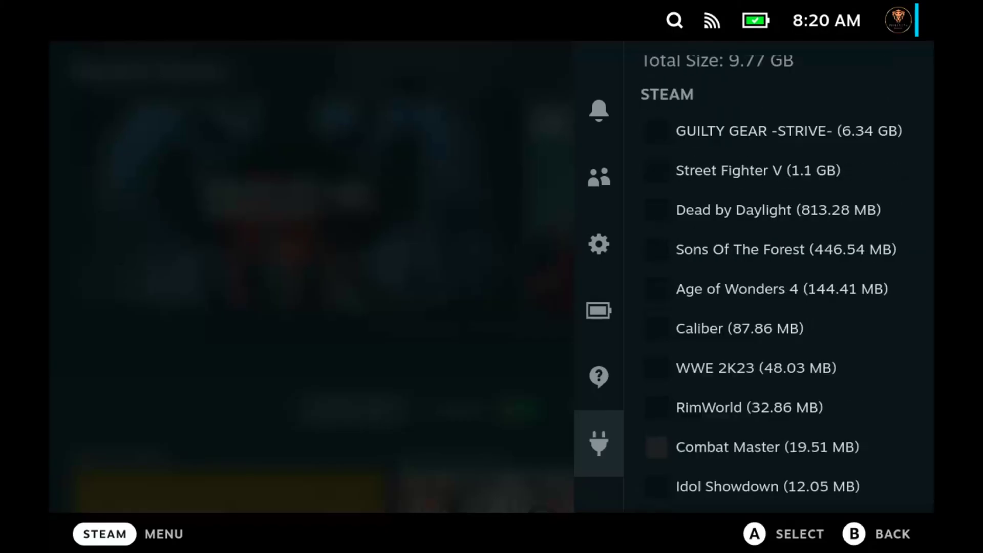
key(Down)
key(Down)
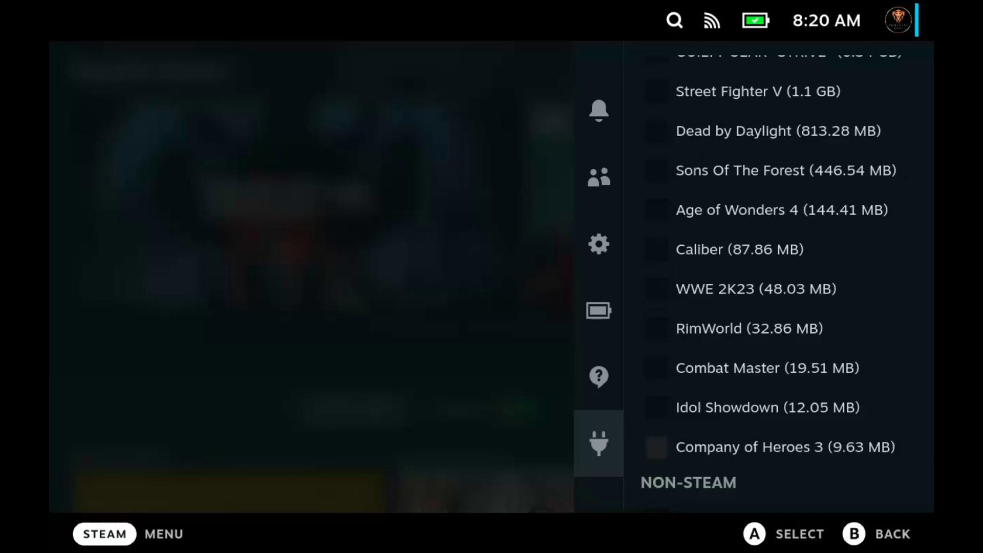
key(Up)
key(Up)
key(Up)
key(Up)
key(Up)
key(Down)
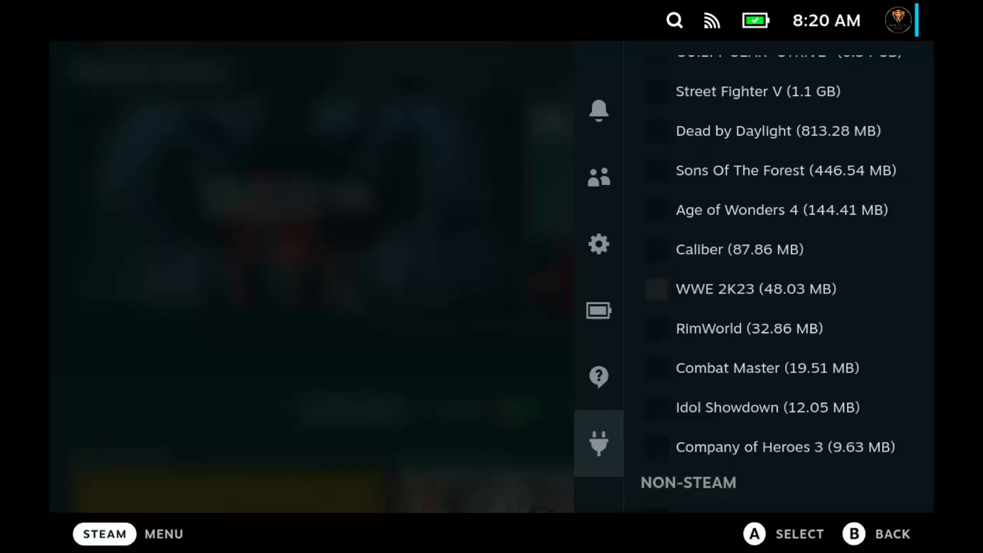
key(Down)
key(Down)
key(Down)
key(Down)
key(Down)
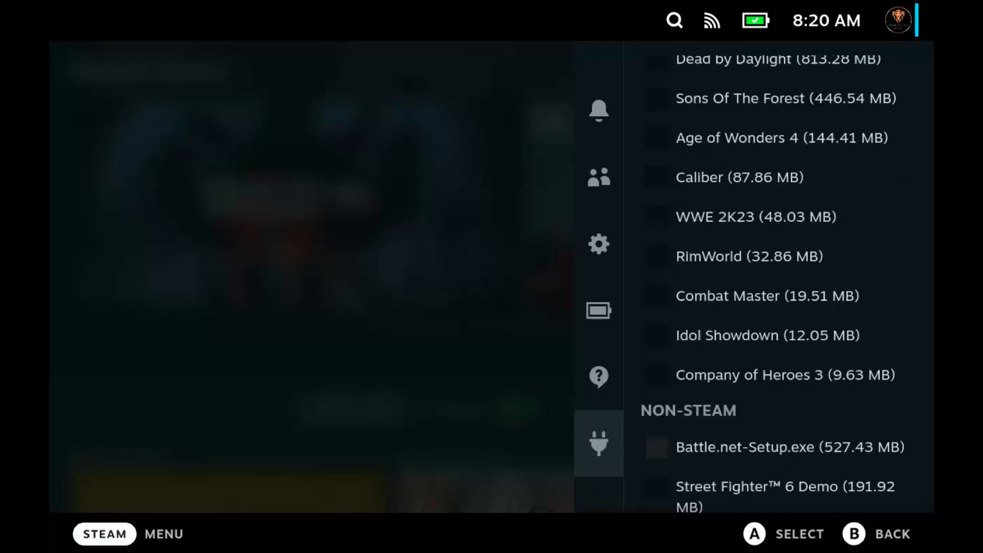
key(Down)
key(Down)
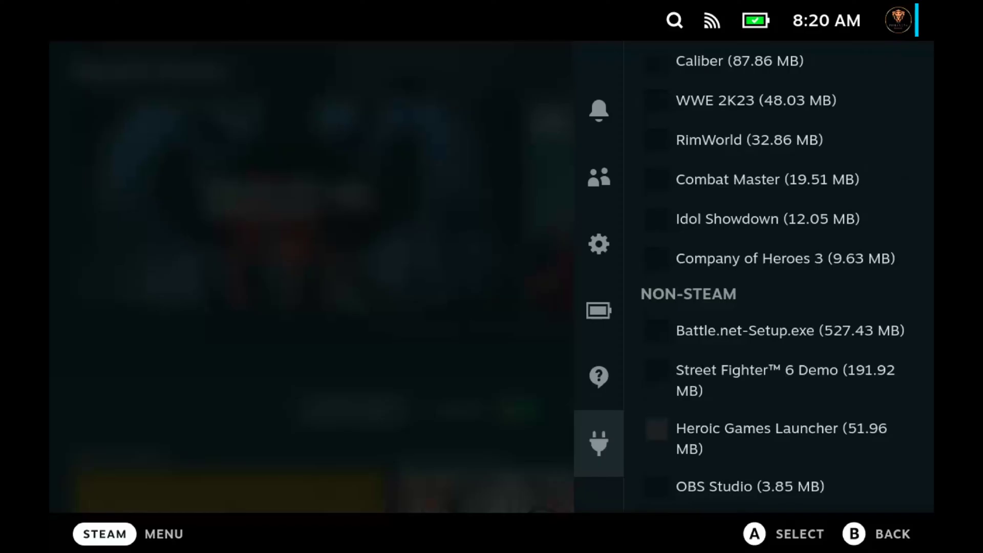
key(Down)
key(Down)
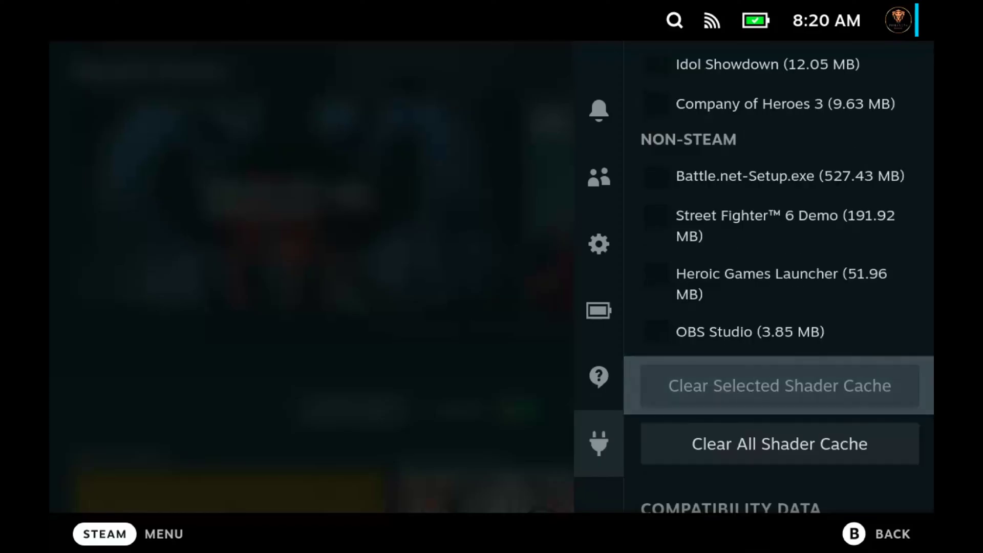
- Scroll through the 14.26 GB Compatibility Data list down to Clear All Compat Data
key(Up)
key(Up)
key(Up)
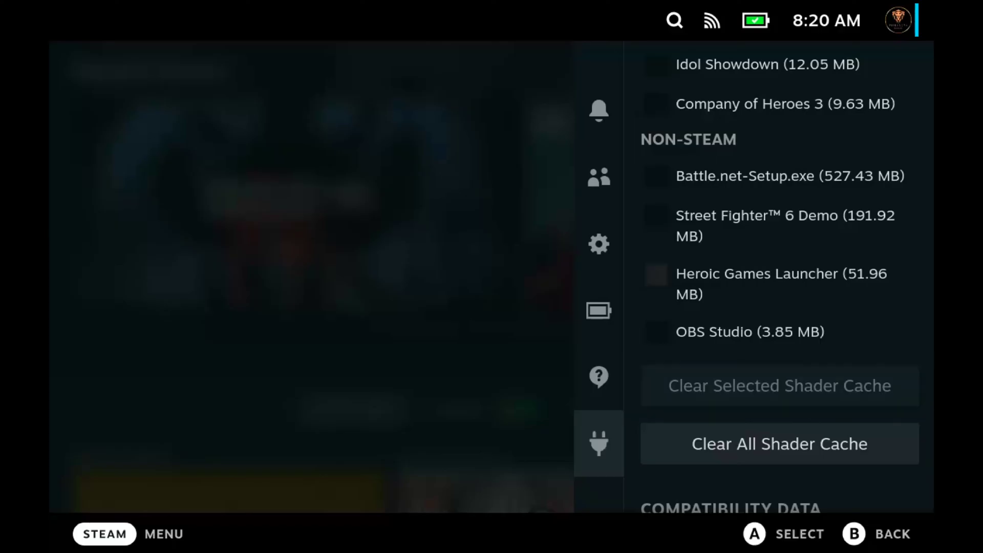
key(Down)
key(Down)
key(Down)
key(Down)
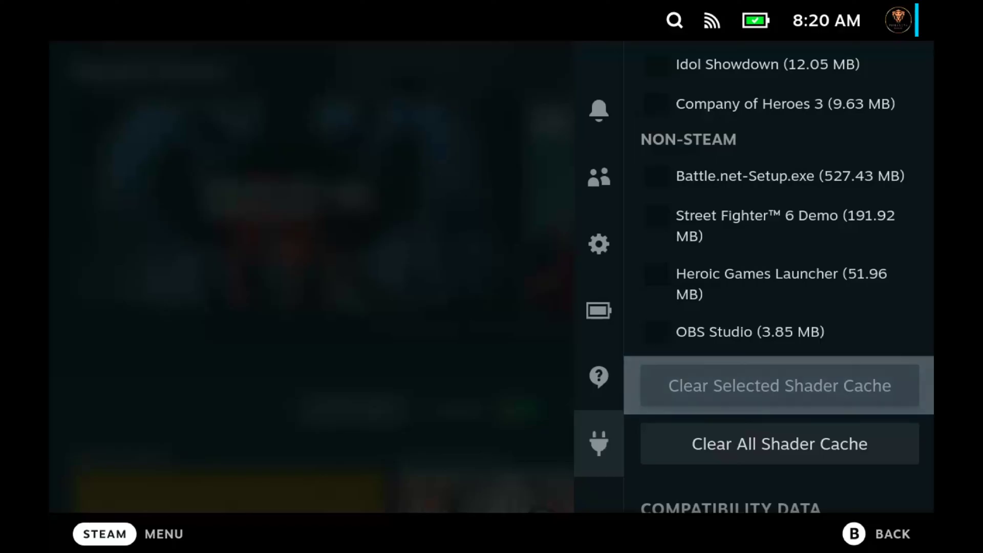
key(Down)
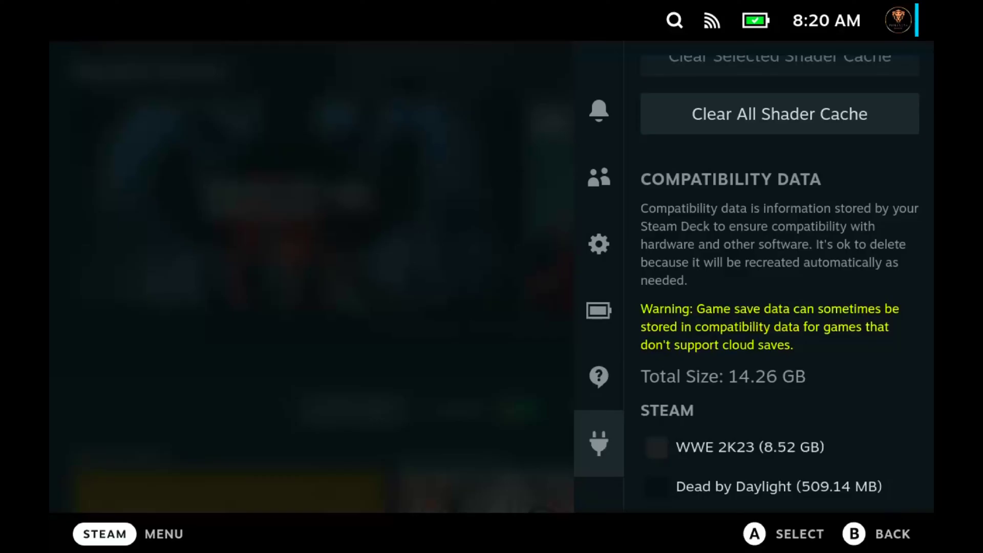
scroll(780, 275, down, 5)
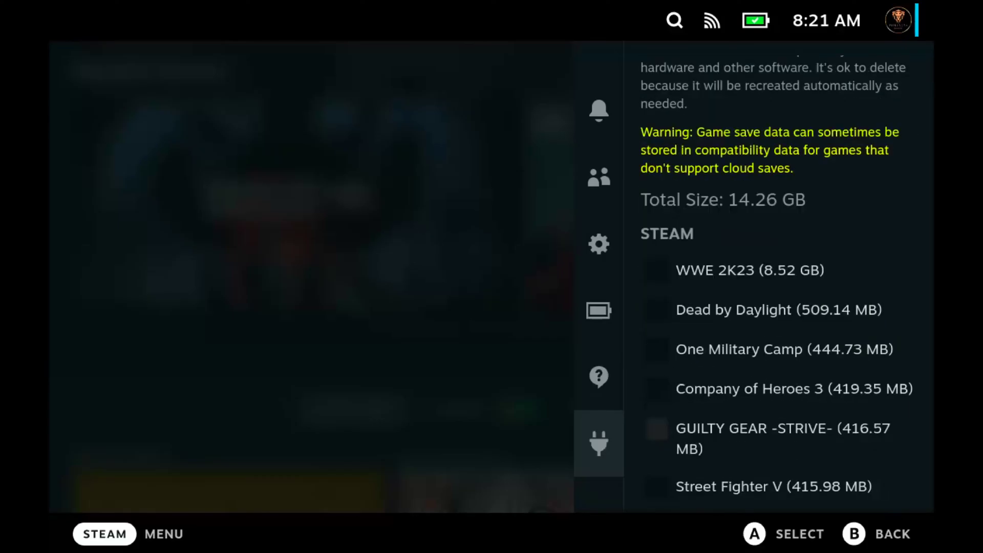
scroll(780, 275, down, 5)
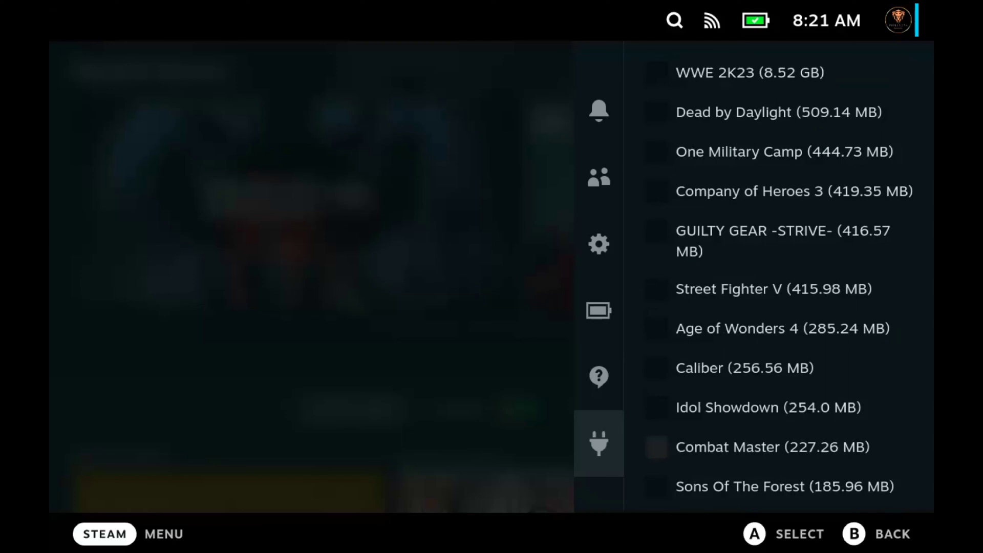
scroll(781, 276, down, 5)
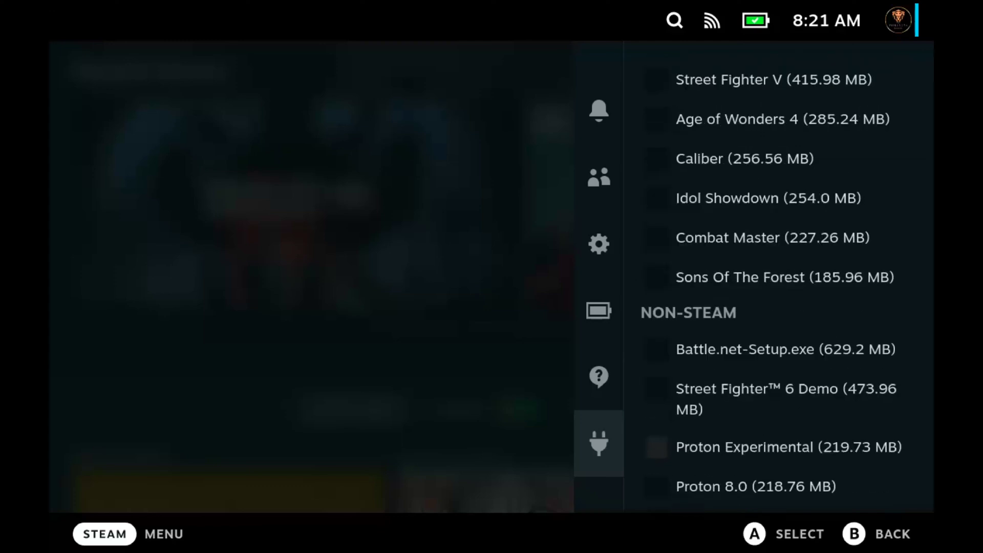
scroll(780, 275, down, 5)
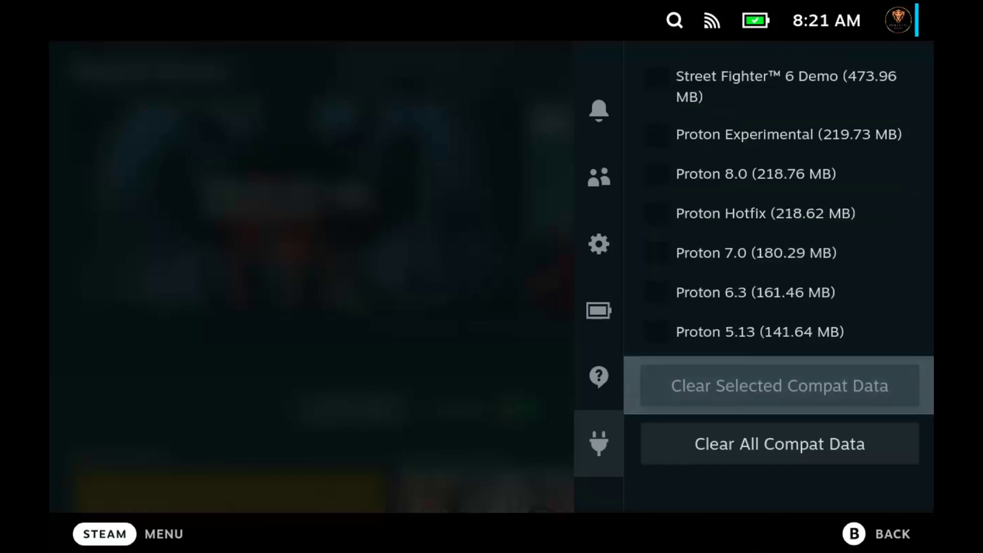
click(780, 443)
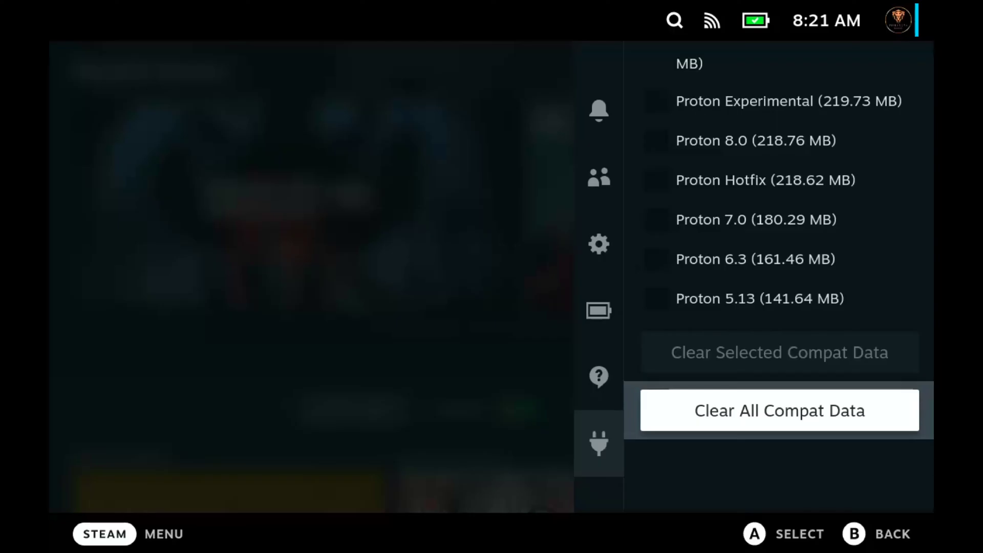
- Tick GUILTY GEAR -STRIVE-'s 6.34 GB shader cache and clear only the selected cache
key(Up)
key(Up)
key(Up)
key(Up)
key(Up)
key(Up)
key(Up)
key(Up)
key(Up)
key(Up)
key(Up)
key(Up)
key(Up)
key(Up)
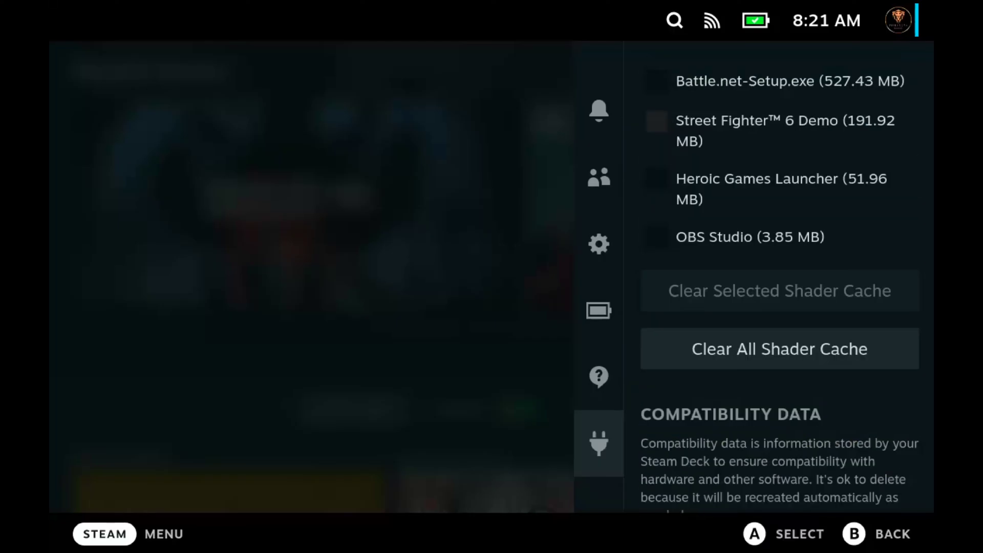
key(Up)
key(Up)
key(Up)
key(Up)
key(Up)
key(Up)
key(Up)
key(Up)
key(Up)
key(Up)
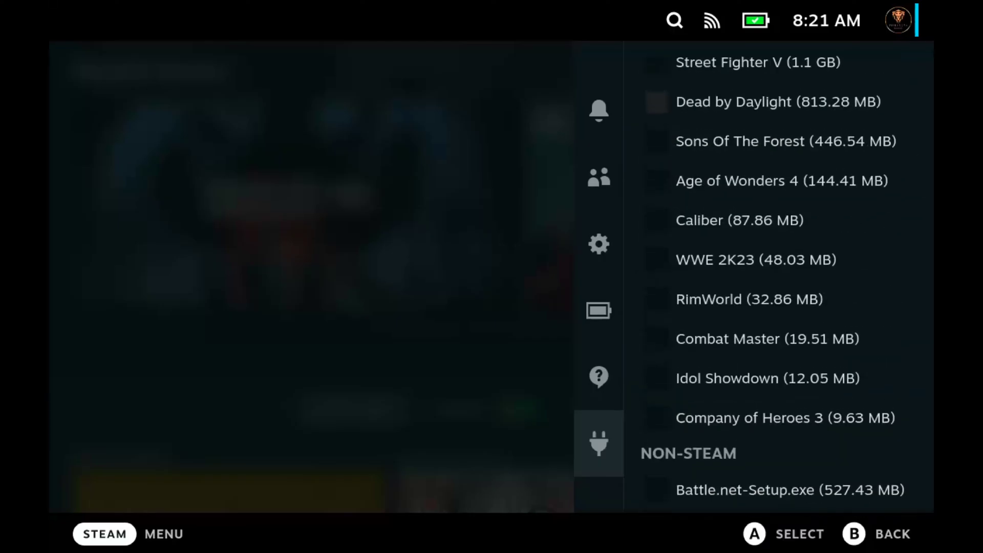
key(Up)
key(Up)
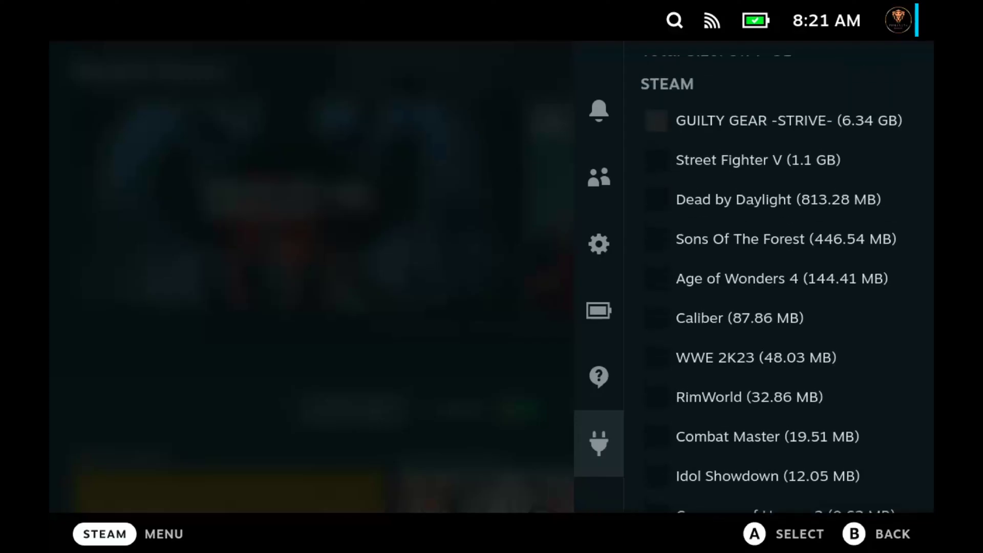
key(Return)
key(Down)
key(Down)
key(Down)
key(Down)
key(Down)
key(Down)
key(Down)
key(Down)
key(Down)
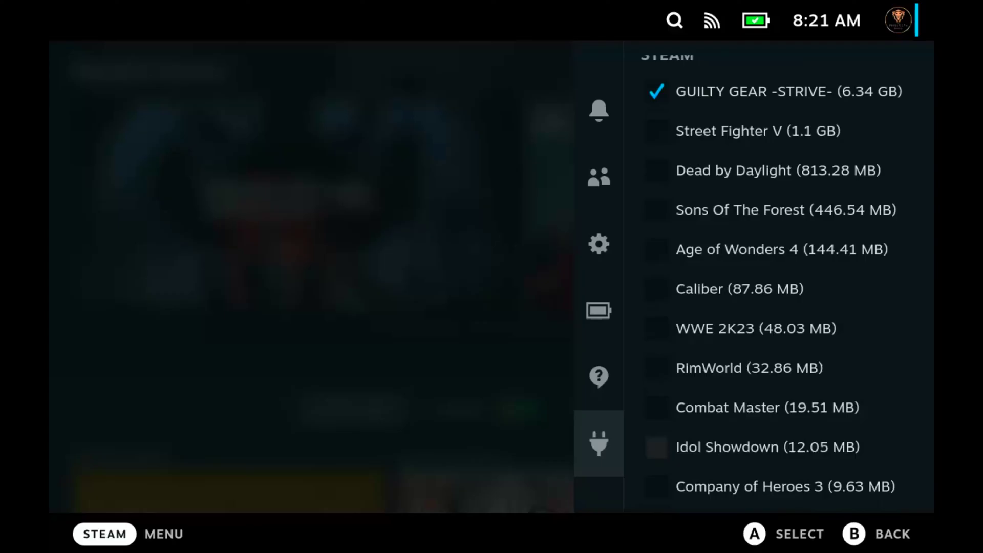
key(Down)
key(Down)
key(Down)
key(Down)
key(Down)
key(Down)
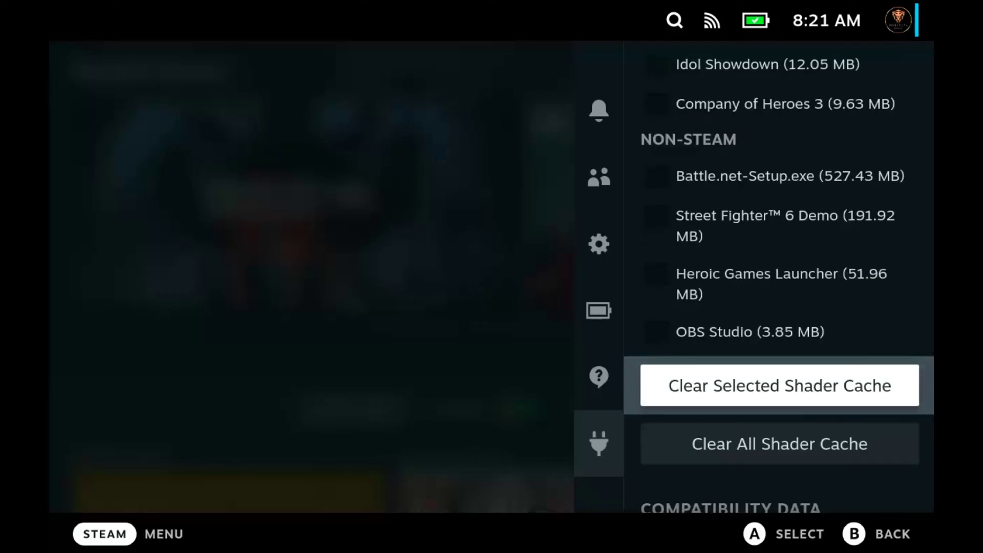
key(Return)
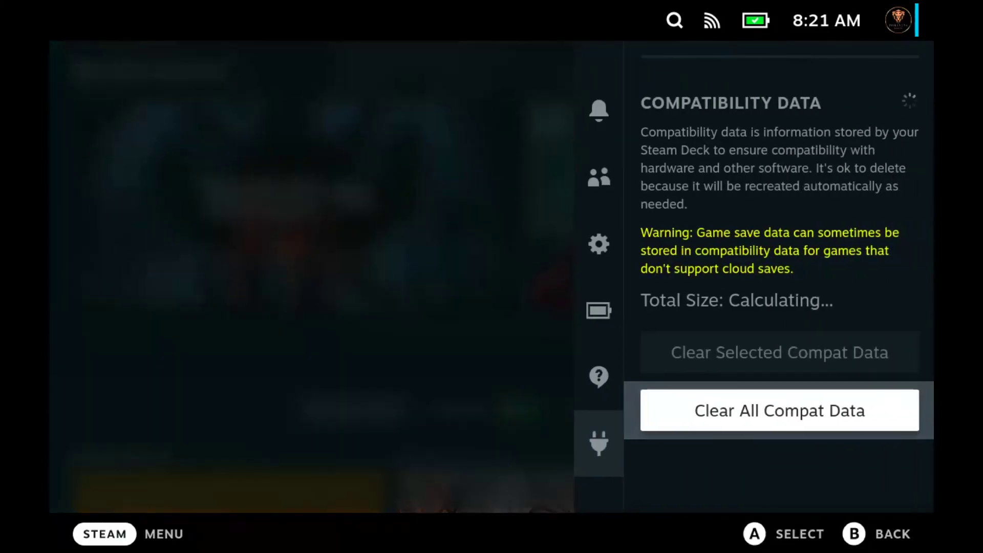
- Exit Storage Cleaner back to the Decky plugin list
key(Escape)
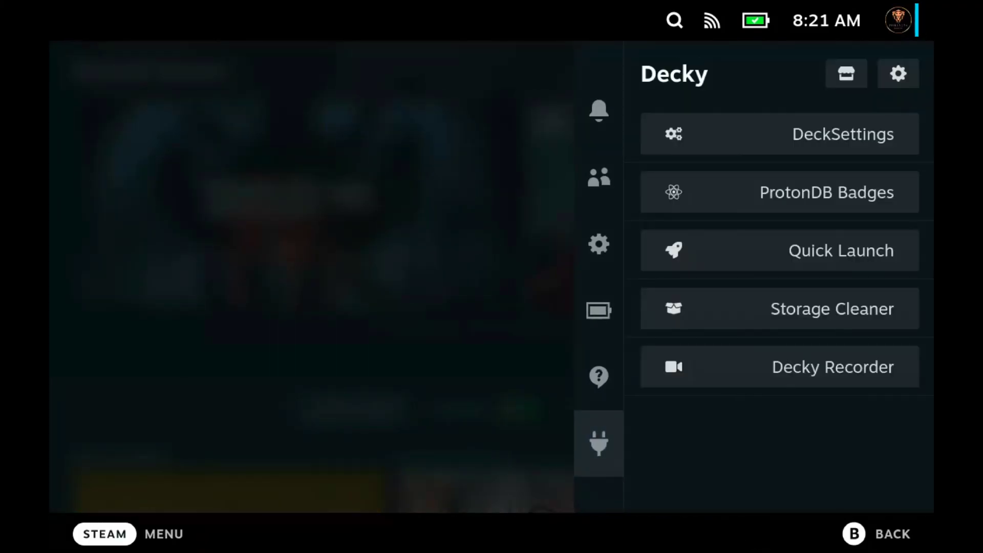